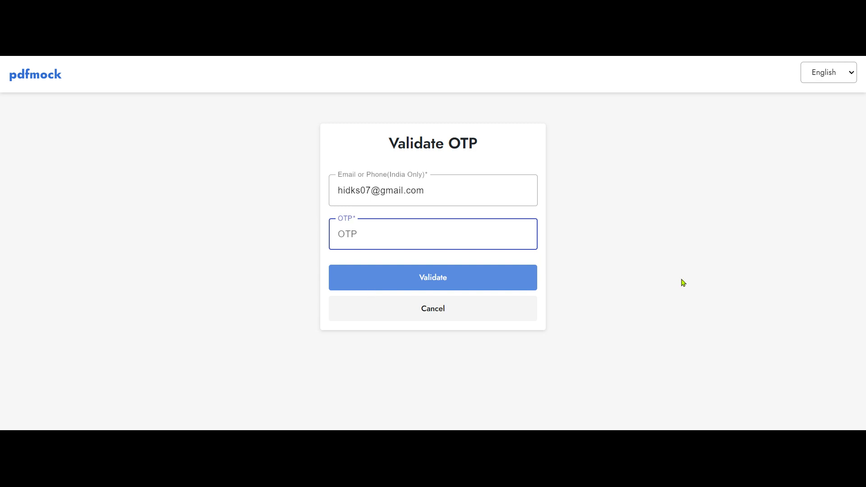
- Enter the one-time verification code in the OTP field and validate it
key(ctrl+v)
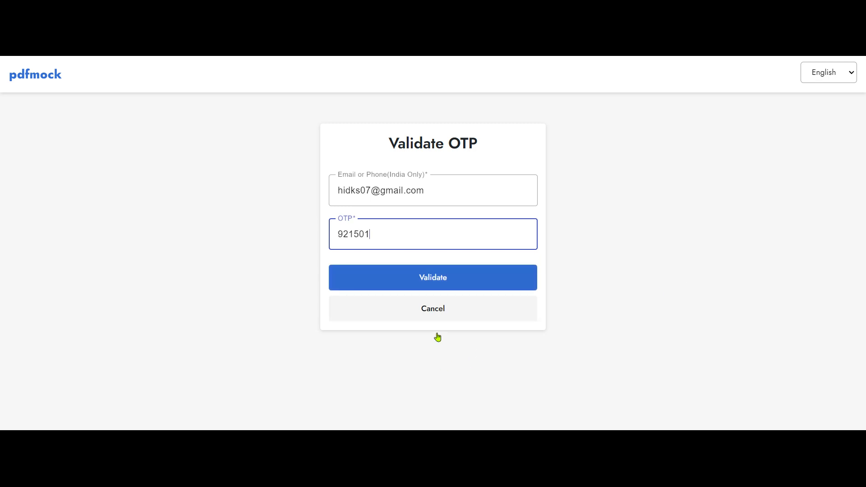
key(Return)
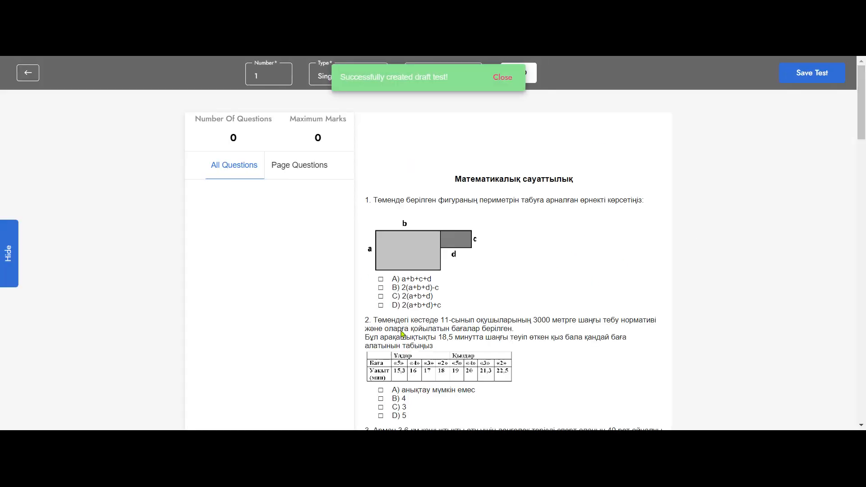
- Look through the questions and answer options in the uploaded test PDF
scroll(521, 255, down, 6)
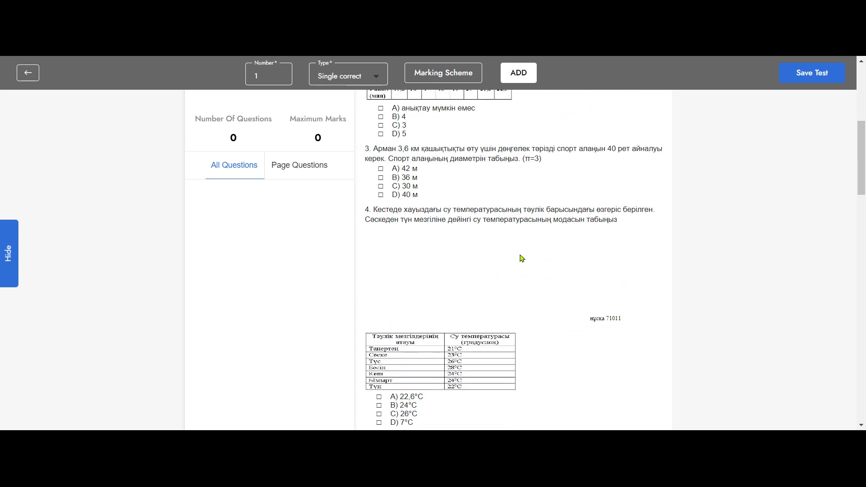
scroll(522, 258, down, 7)
scroll(530, 300, up, 11)
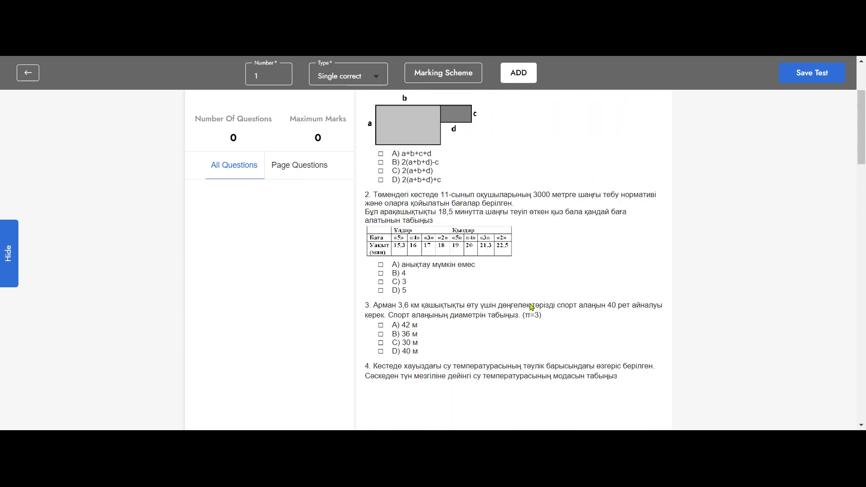
scroll(532, 307, up, 3)
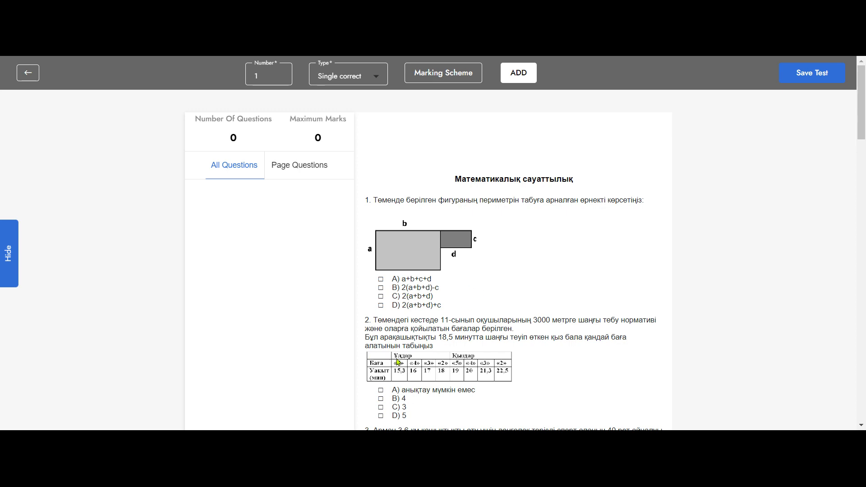
scroll(572, 382, down, 3)
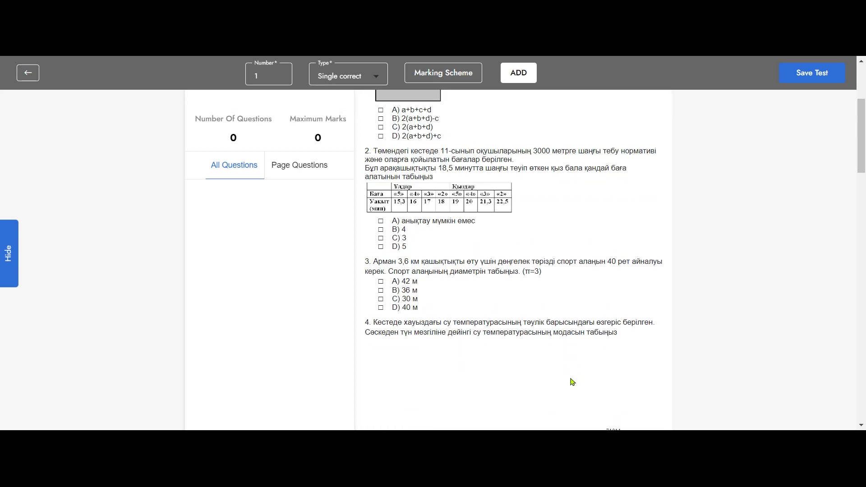
scroll(572, 382, down, 1)
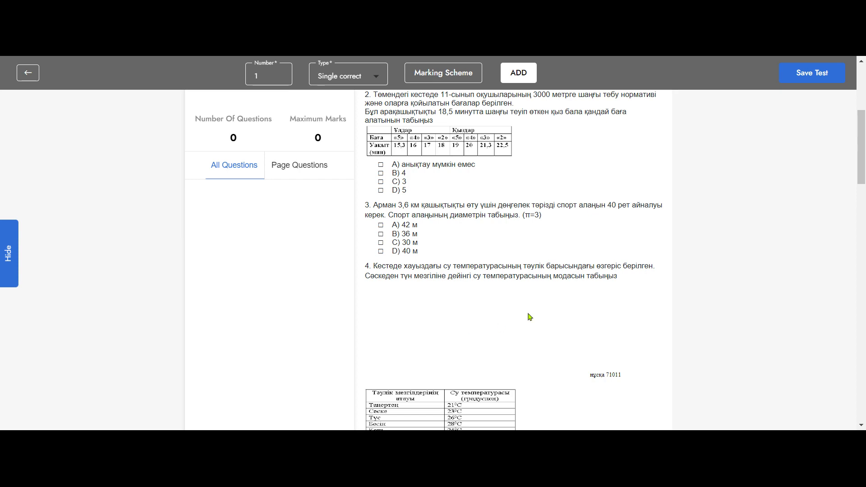
scroll(544, 312, up, 5)
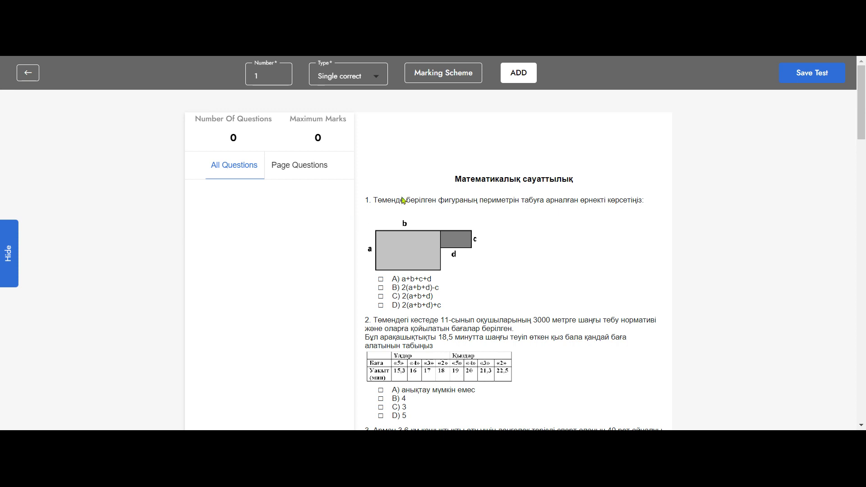
- Review the marking scheme's correct, incorrect and not-attempted scores for single-correct questions
click(443, 73)
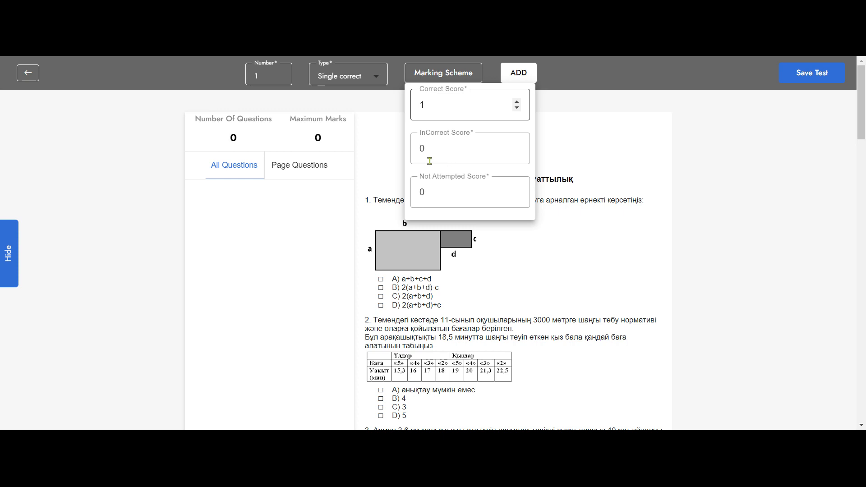
click(423, 162)
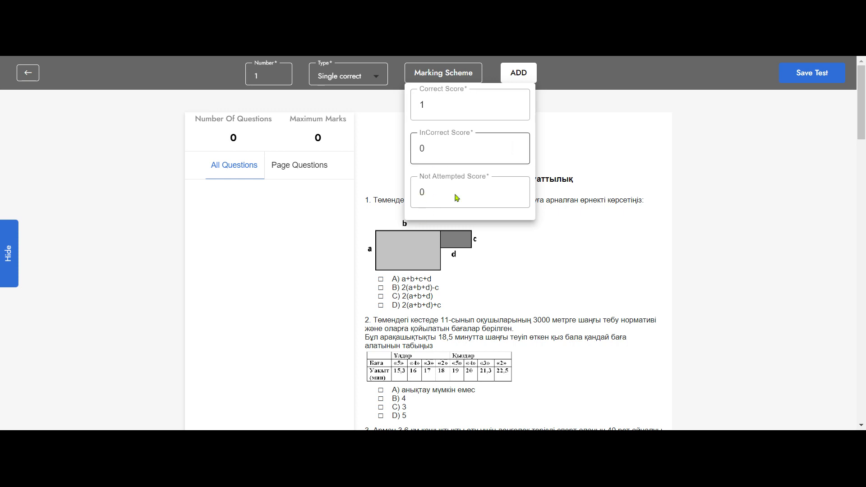
click(441, 201)
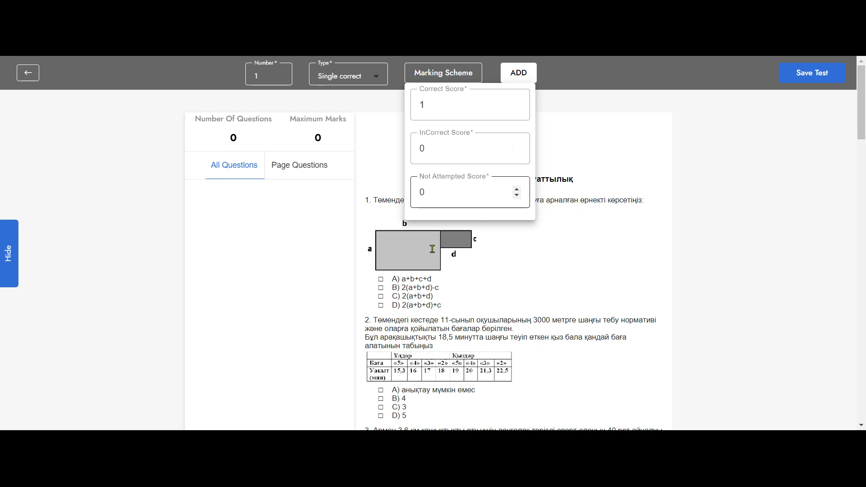
click(615, 208)
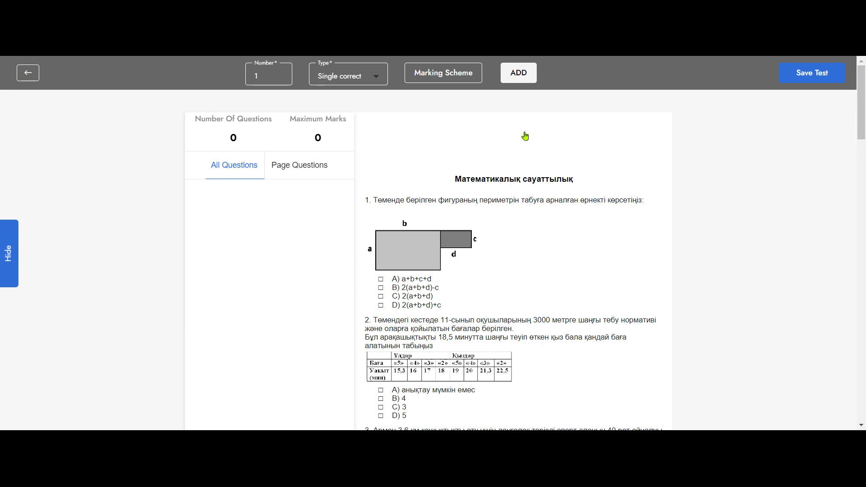
- Add single-correct question 1 with answer bubbles on options A to D, mark A as correct, save it and check its details
click(519, 72)
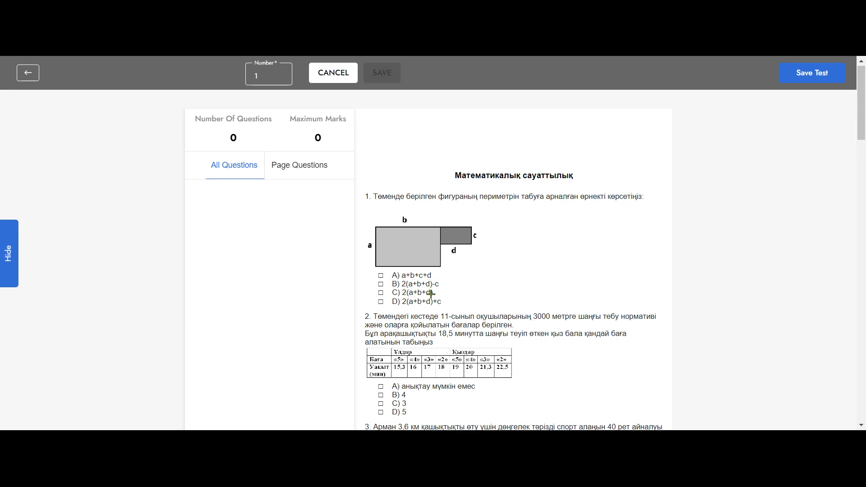
scroll(383, 270, down, 2)
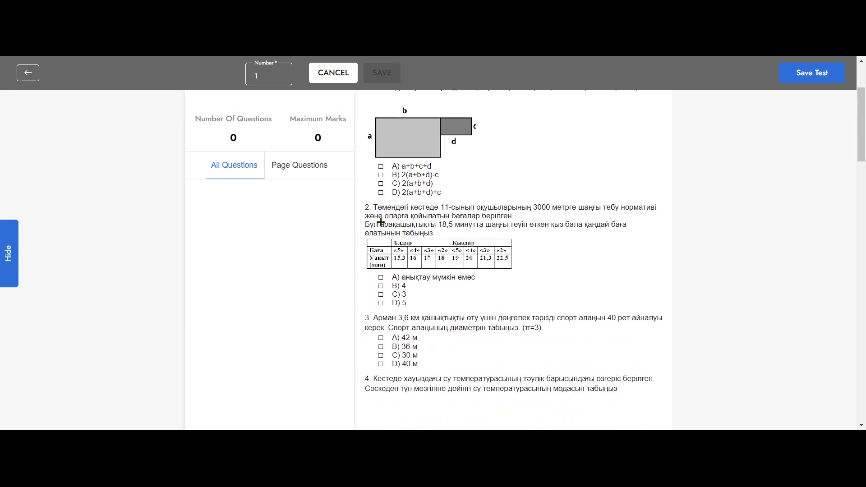
click(381, 166)
click(381, 175)
click(381, 184)
click(381, 193)
key(1)
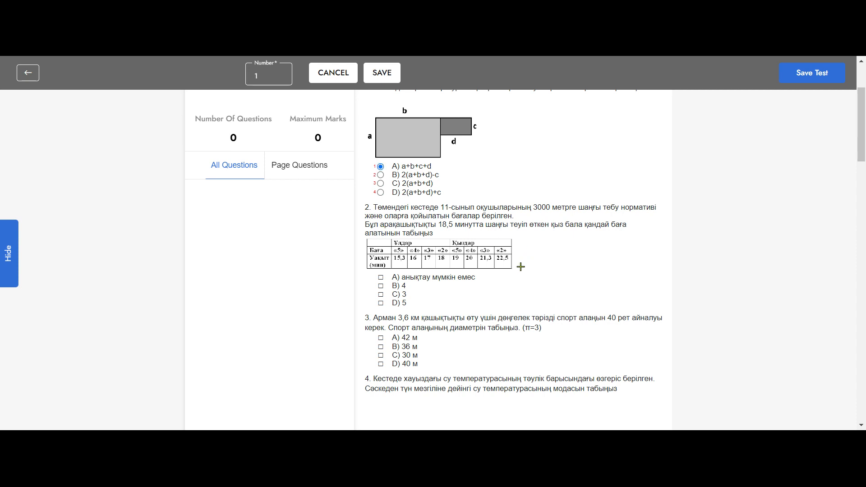
click(382, 73)
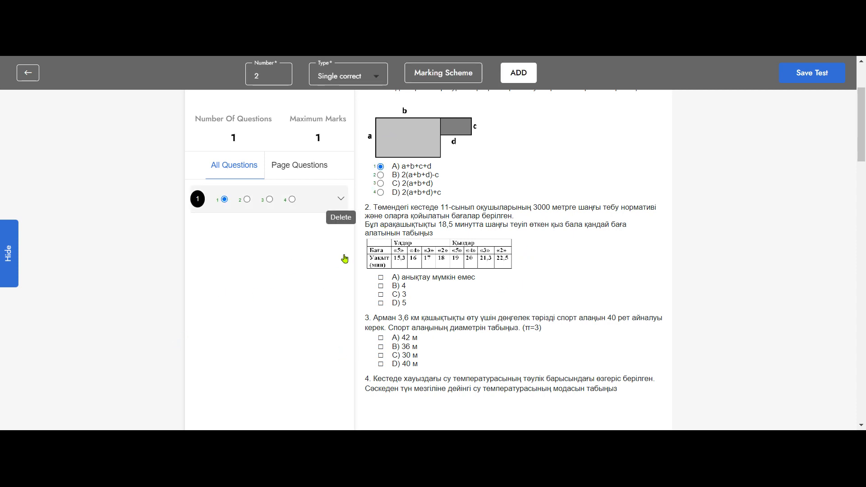
click(341, 199)
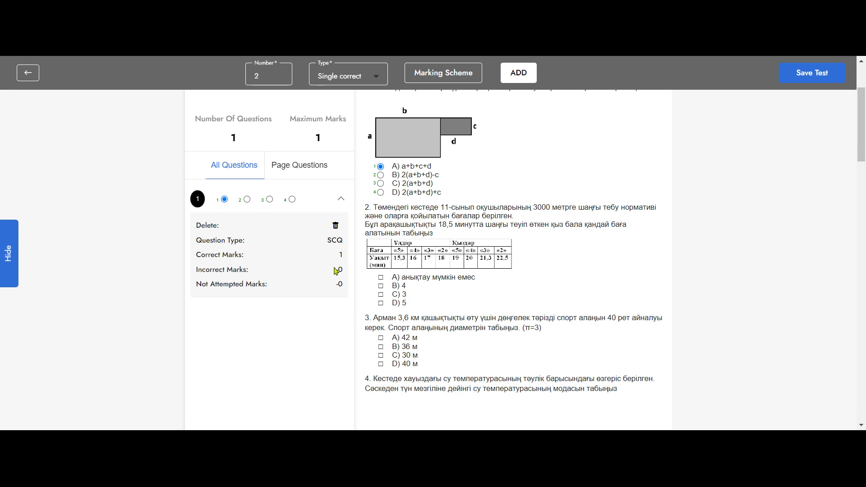
click(341, 199)
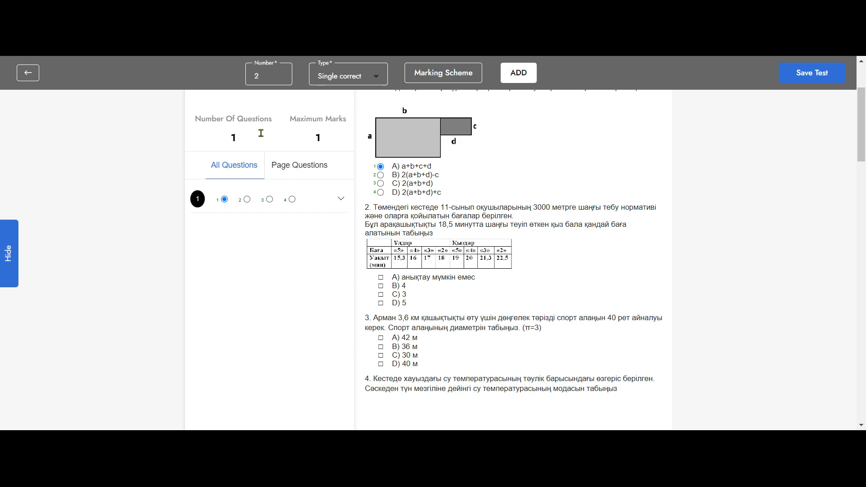
- Add single-correct question 2 with answer bubbles on its options A to D, mark A as correct and save it
click(527, 125)
scroll(524, 246, down, 3)
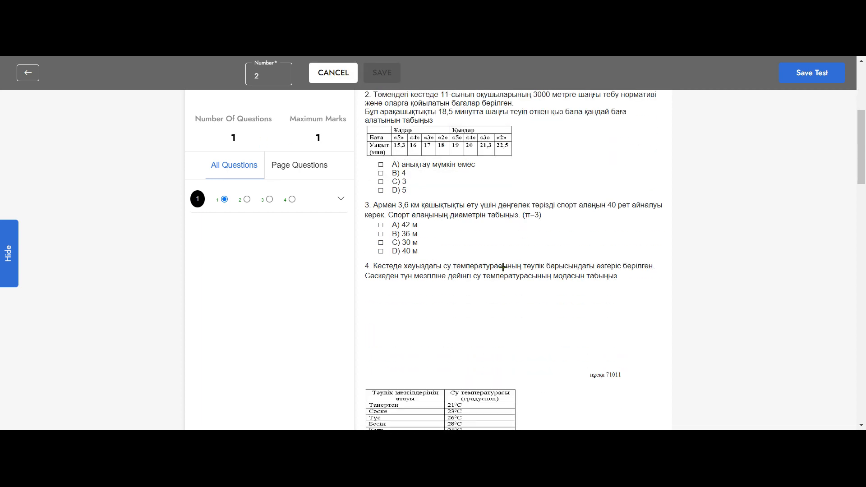
click(381, 220)
click(381, 229)
click(380, 238)
click(381, 246)
click(381, 221)
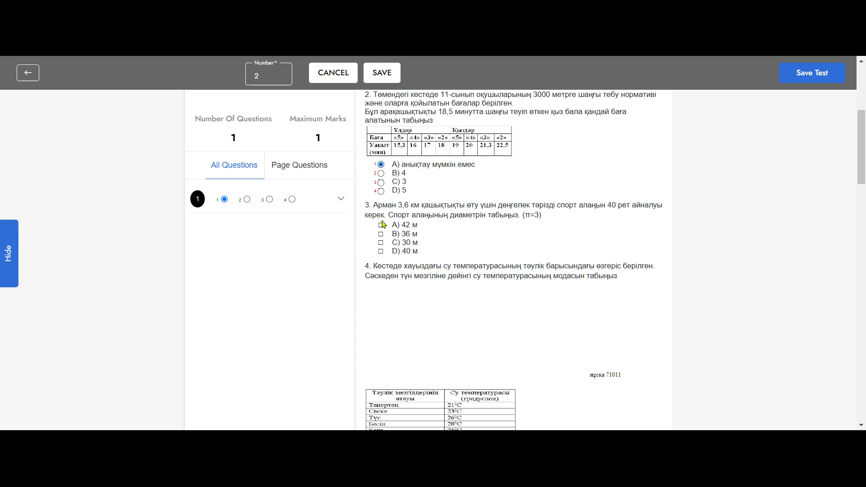
click(391, 77)
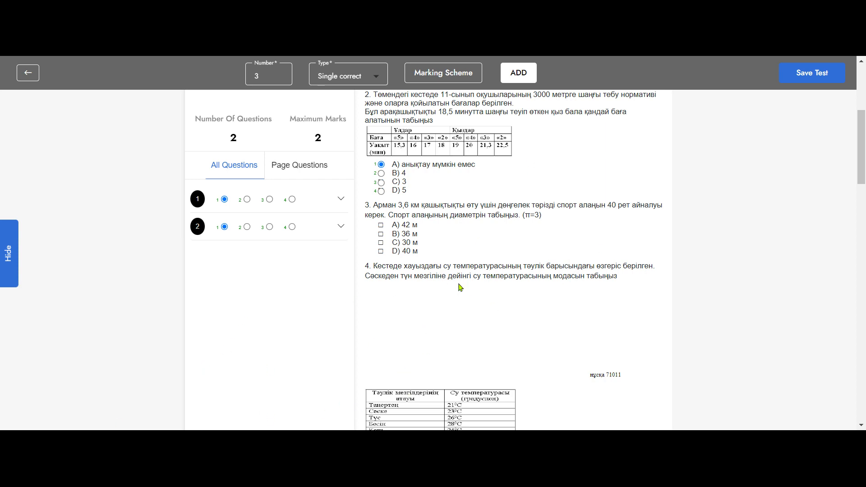
- Leave this draft and open the draft test created 06-Jun-2023 22:41 for editing
scroll(457, 298, down, 12)
scroll(457, 298, down, 6)
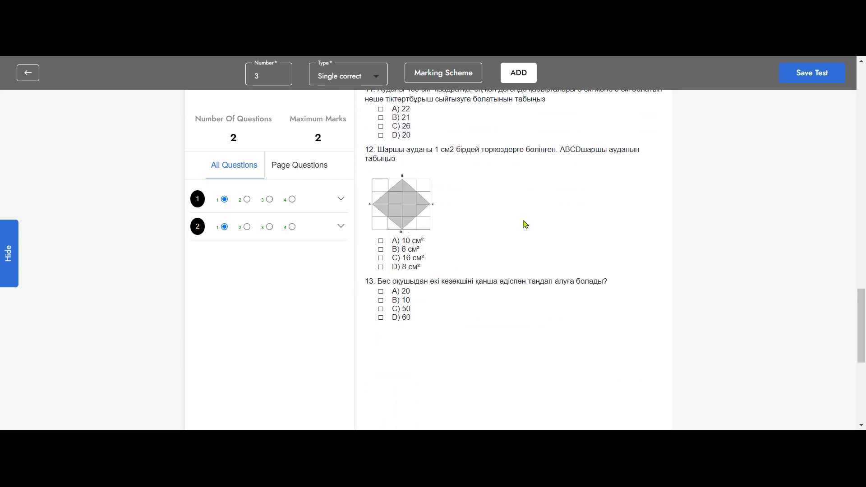
scroll(522, 224, down, 4)
scroll(511, 238, up, 5)
scroll(488, 280, up, 6)
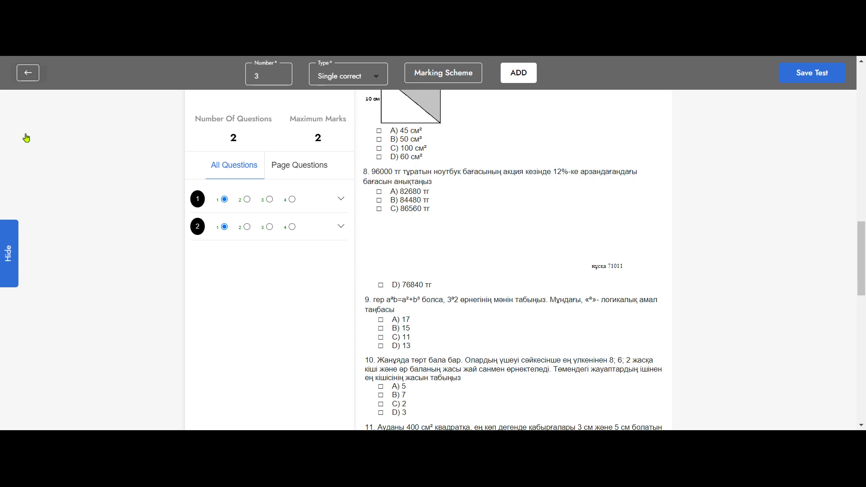
click(28, 73)
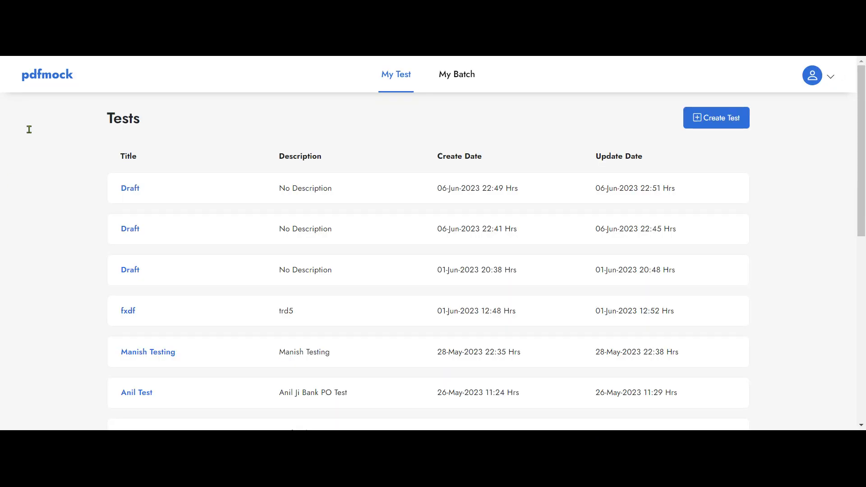
click(132, 290)
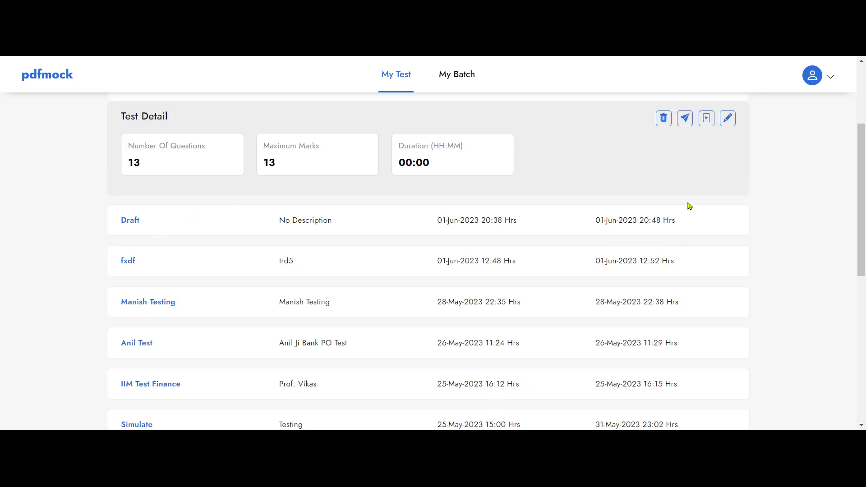
click(728, 161)
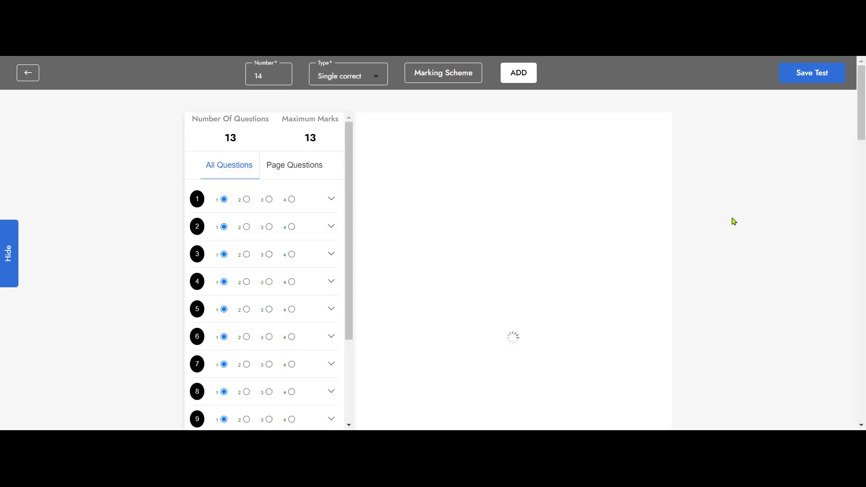
- Check the answer bubbles placed on questions 1 to 13 against the question list
scroll(504, 279, down, 3)
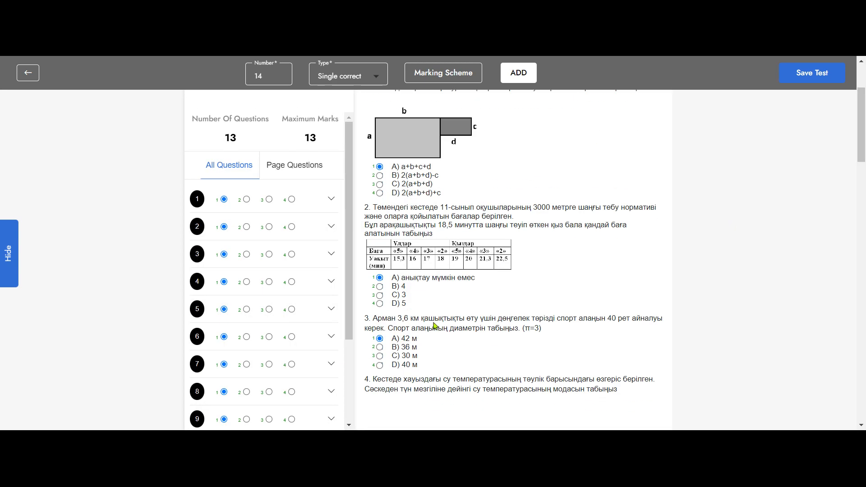
scroll(532, 294, down, 6)
scroll(468, 311, down, 4)
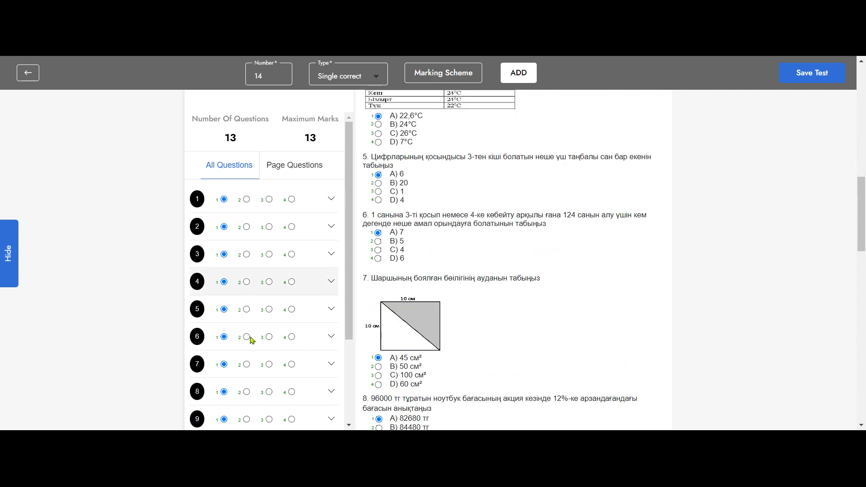
scroll(253, 334, down, 3)
scroll(523, 301, down, 9)
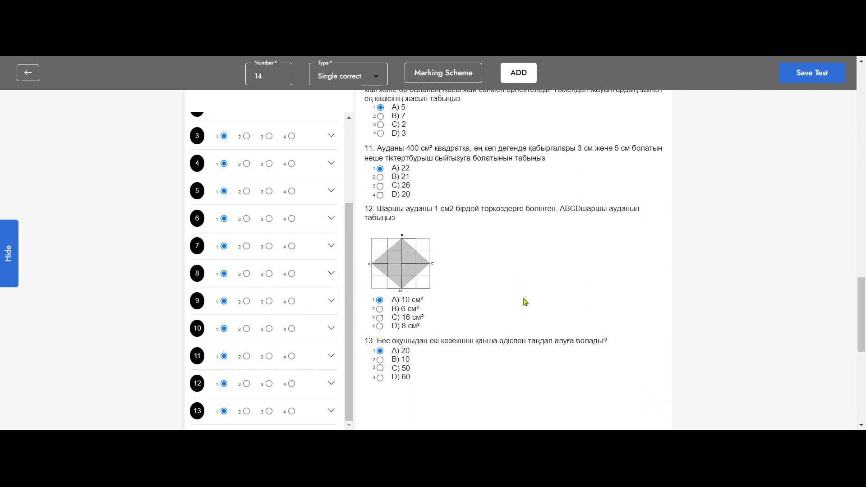
scroll(506, 309, up, 7)
scroll(514, 315, up, 10)
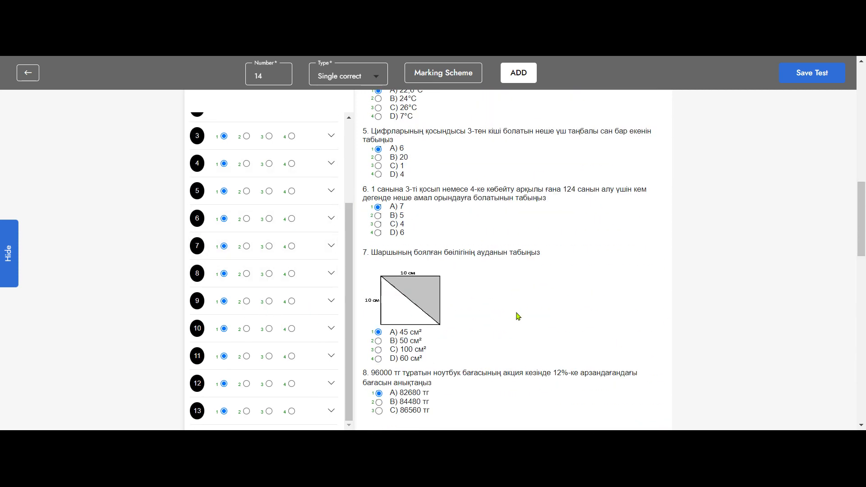
- Start saving the test with the title "Kazakh Test Math" and a duration of 00:15
click(812, 73)
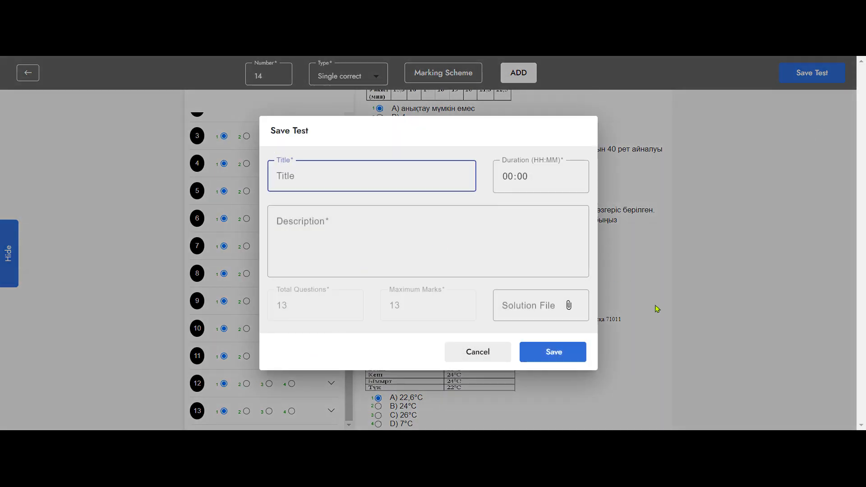
text(Kazakh)
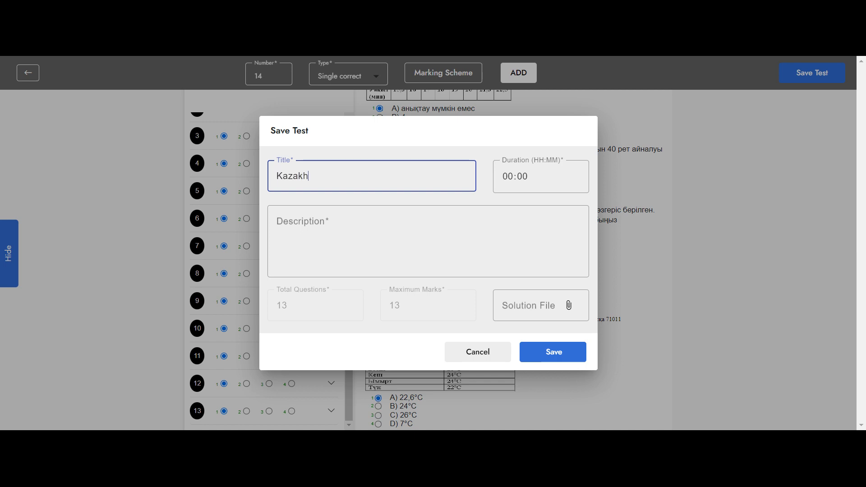
text( Test Math)
click(523, 176)
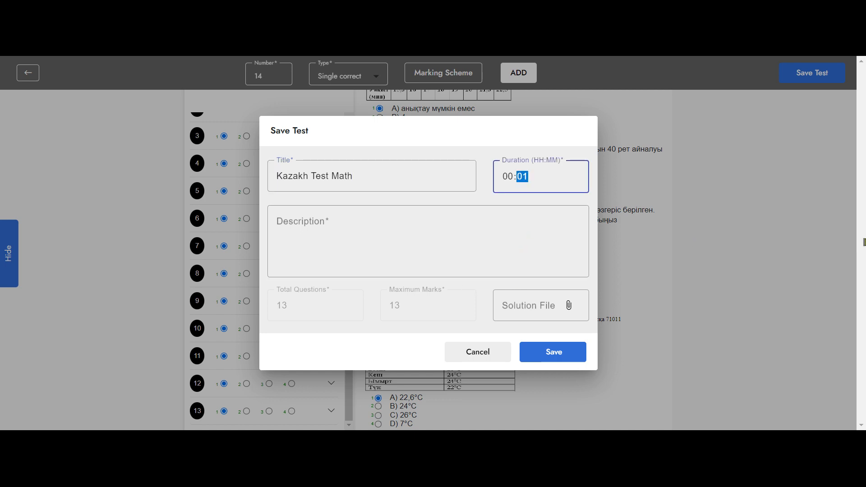
text(5)
- Save the test with "Kazakh Test Math" as its description and the dummy test file attached as its solution file
click(352, 230)
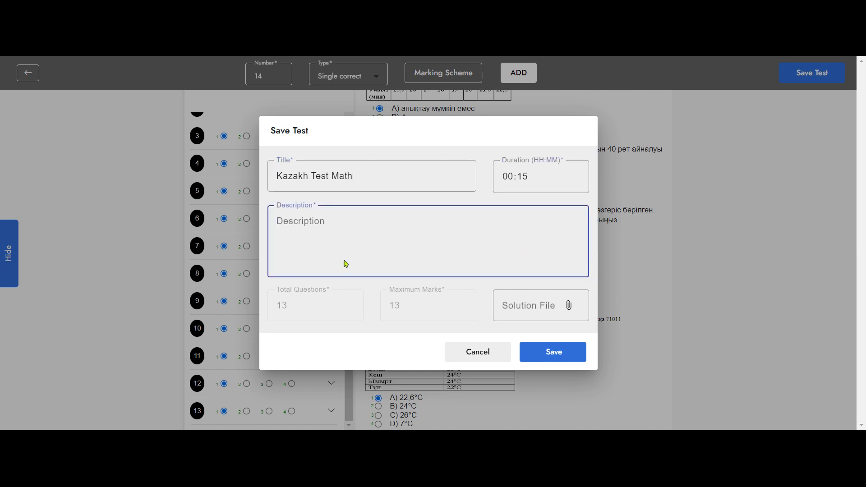
drag(372, 175, 230, 186)
key(ctrl+c)
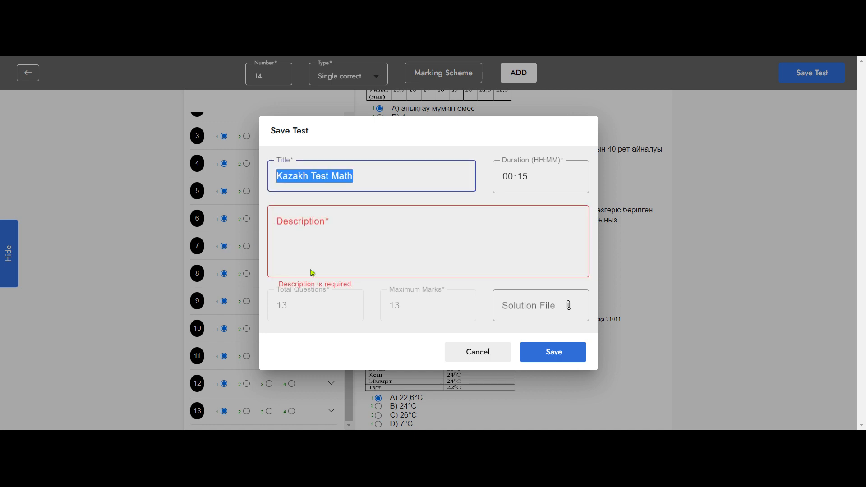
click(311, 271)
key(ctrl+v)
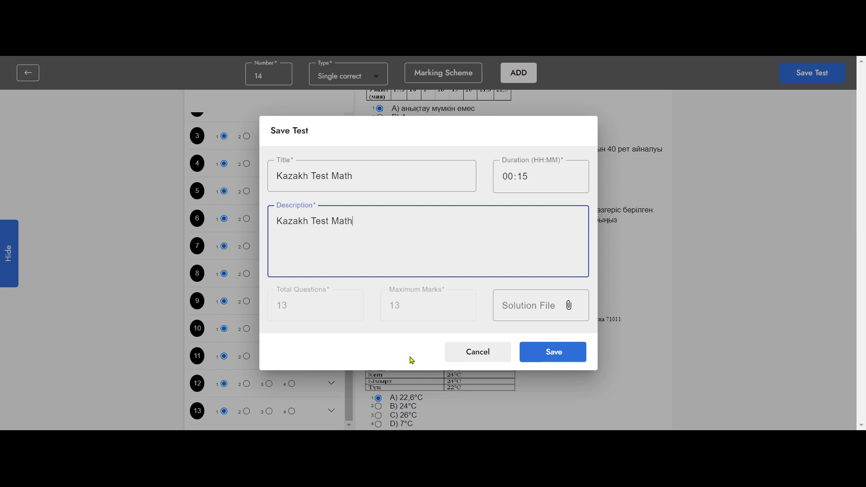
key(Tab)
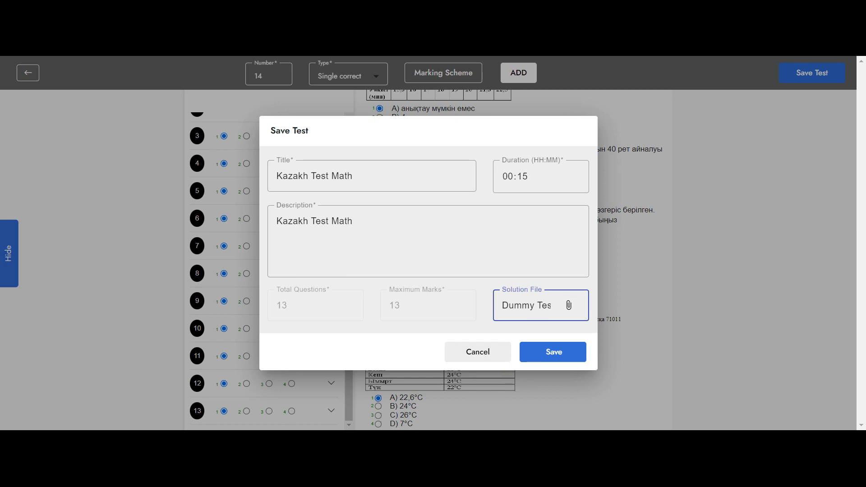
click(554, 352)
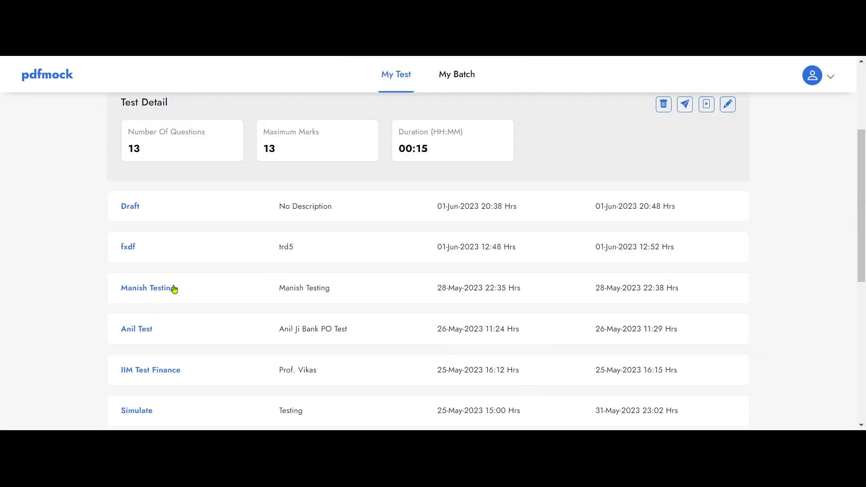
- Start scheduling the saved "Kazakh Test Math" test and set its test mode to Open Ended
scroll(659, 222, up, 3)
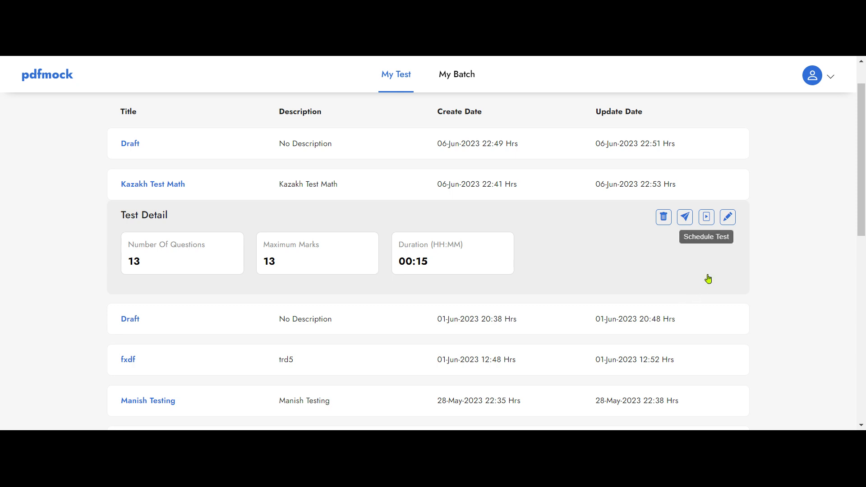
click(707, 218)
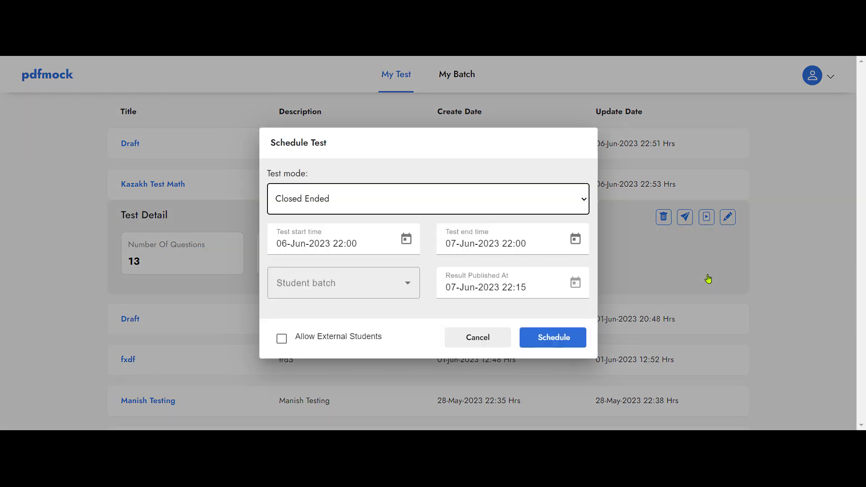
click(399, 260)
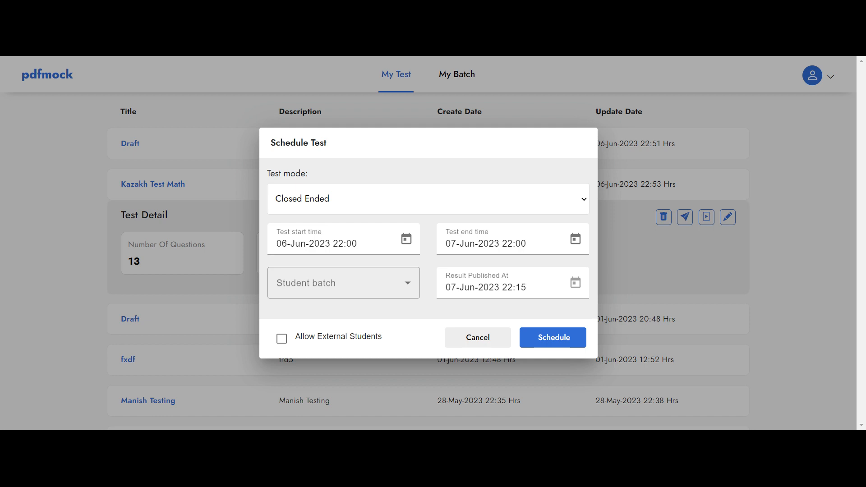
click(300, 231)
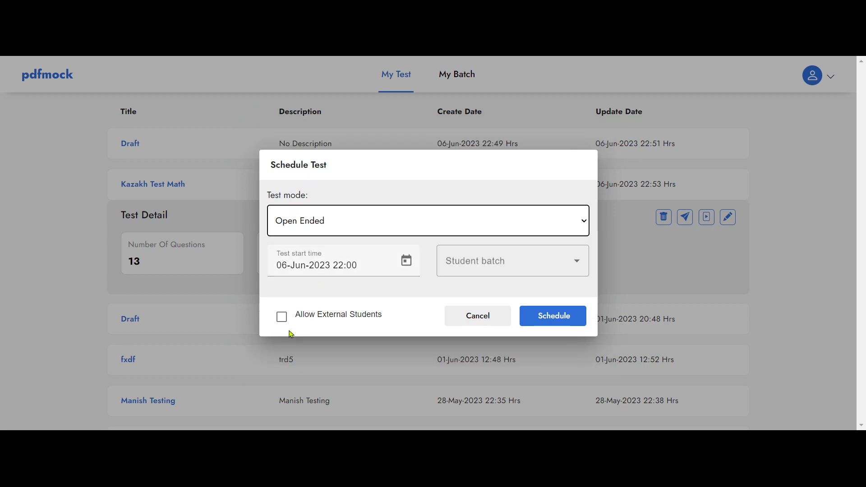
- Schedule the test for the NEET Fresher and NEET Non Fresher student batches with external students allowed
click(570, 319)
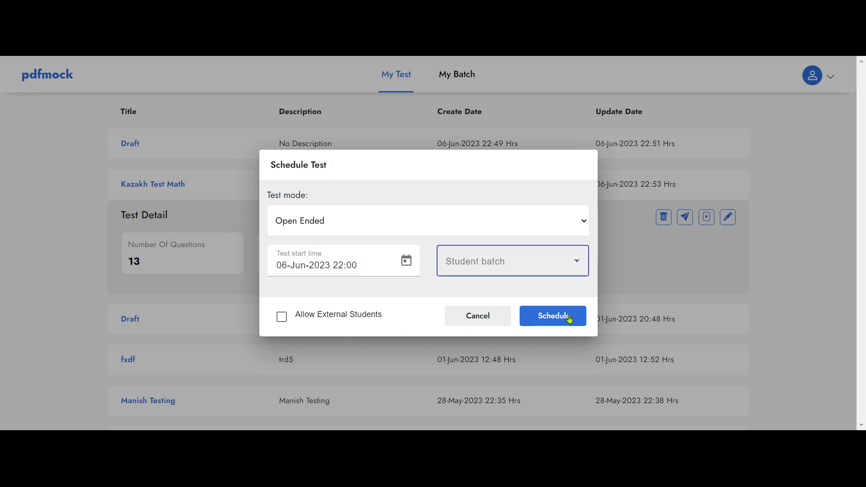
click(477, 296)
click(470, 322)
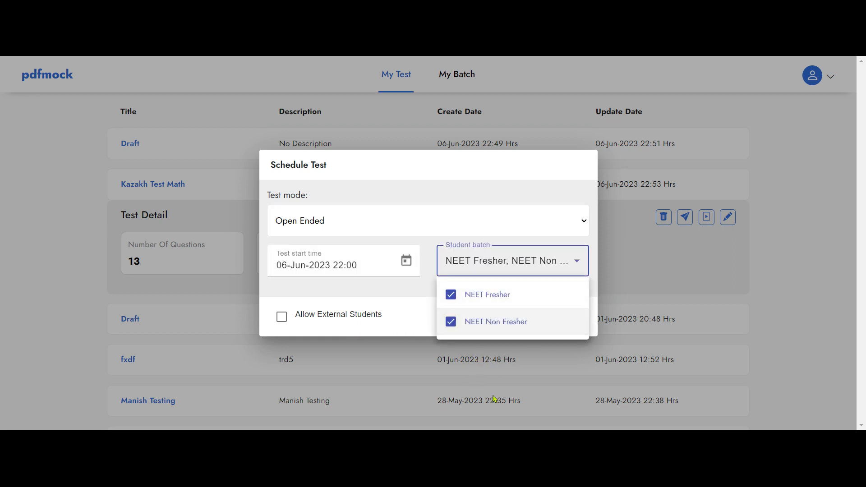
click(425, 377)
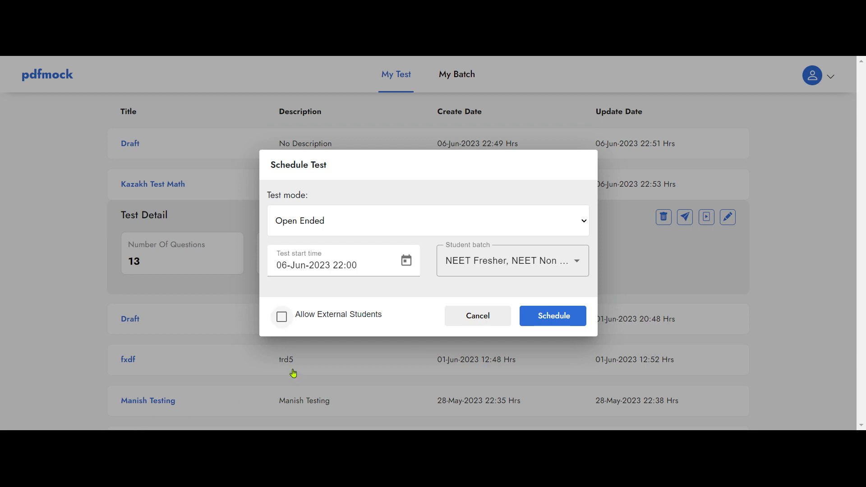
click(281, 316)
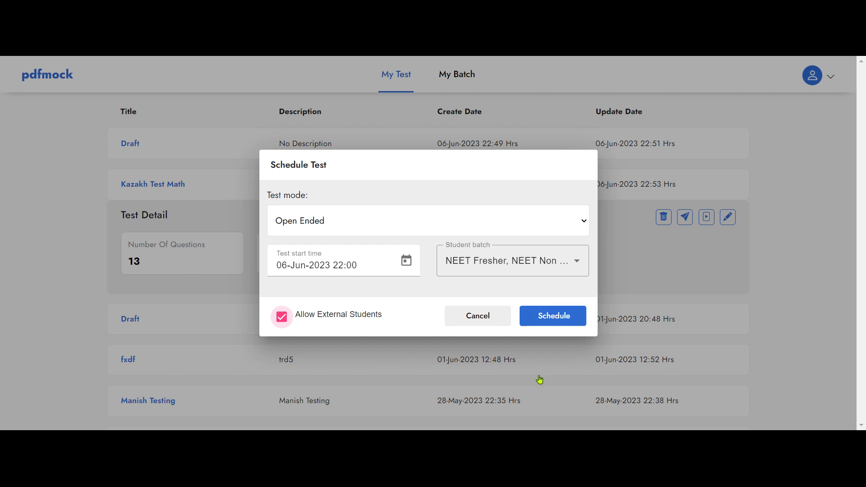
click(554, 316)
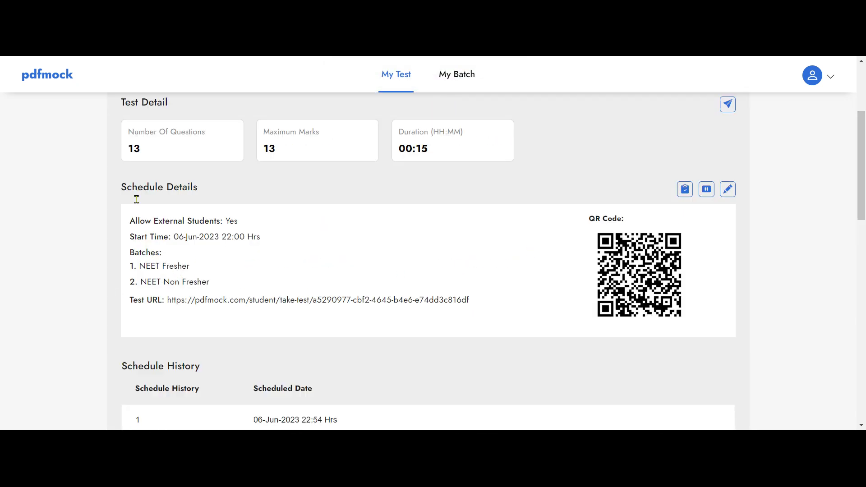
- Examine the test URL and QR code in the scheduled test's details
scroll(434, 283, down, 1)
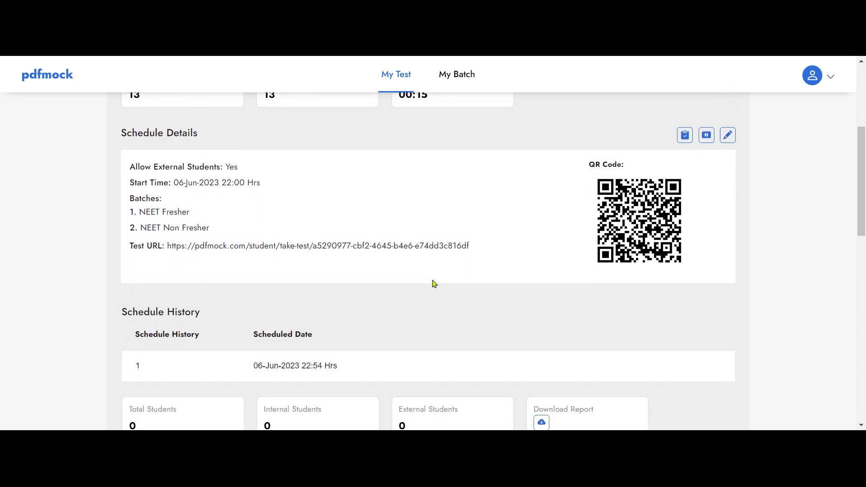
drag(489, 302, 170, 325)
click(517, 285)
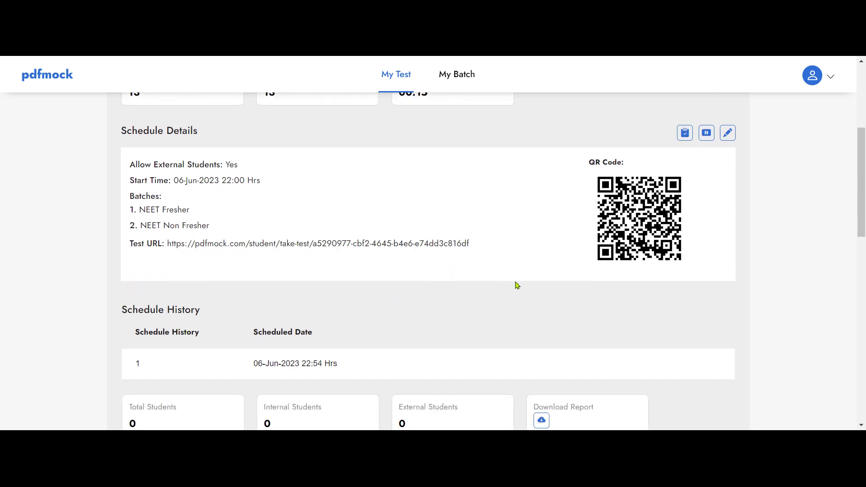